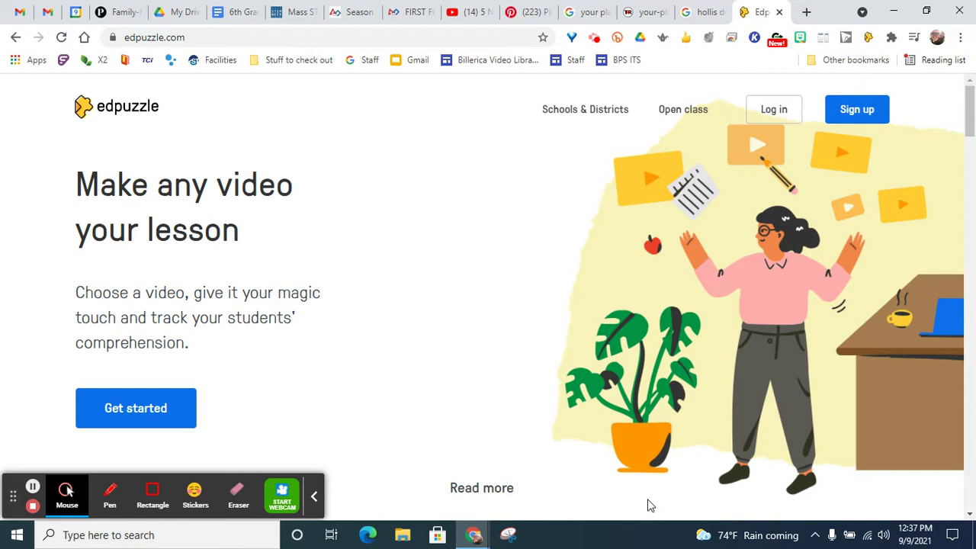
Log in as a teacher with the prefilled Edpuzzle account and dismiss the Welcome to Pro message
click(786, 119)
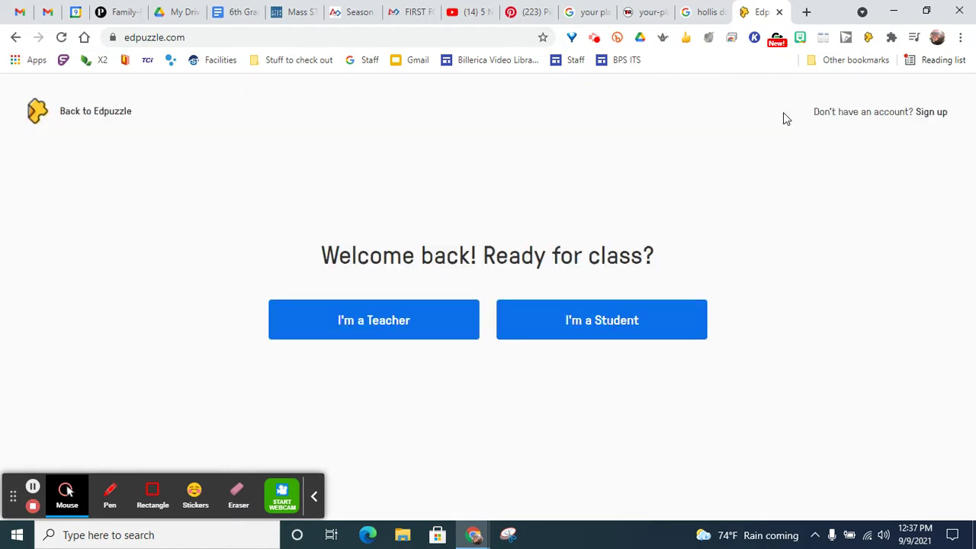
click(391, 333)
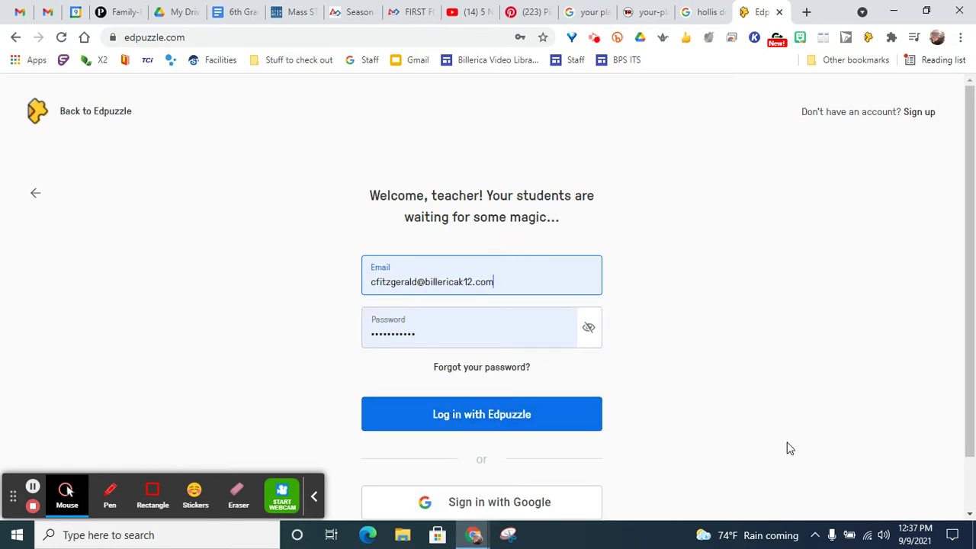
scroll(789, 449, down, 1)
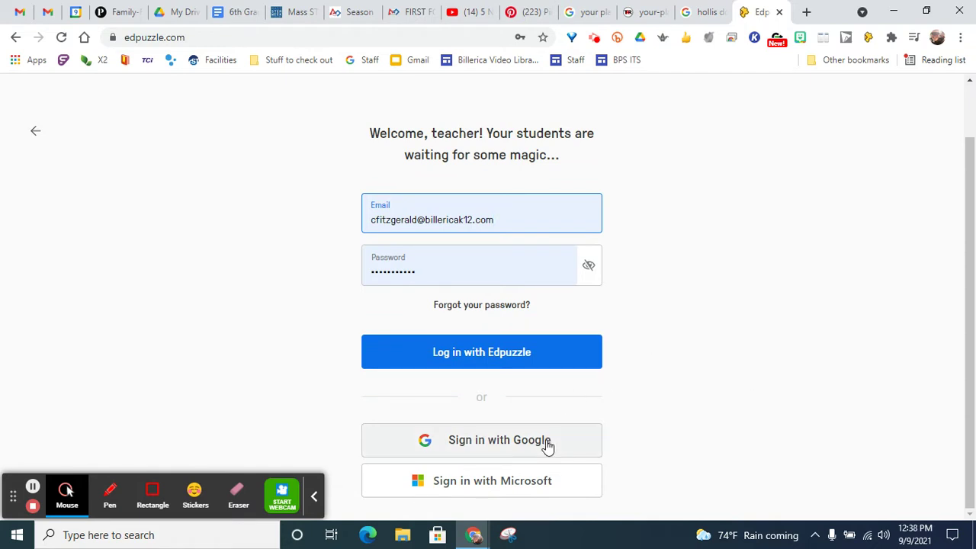
click(524, 362)
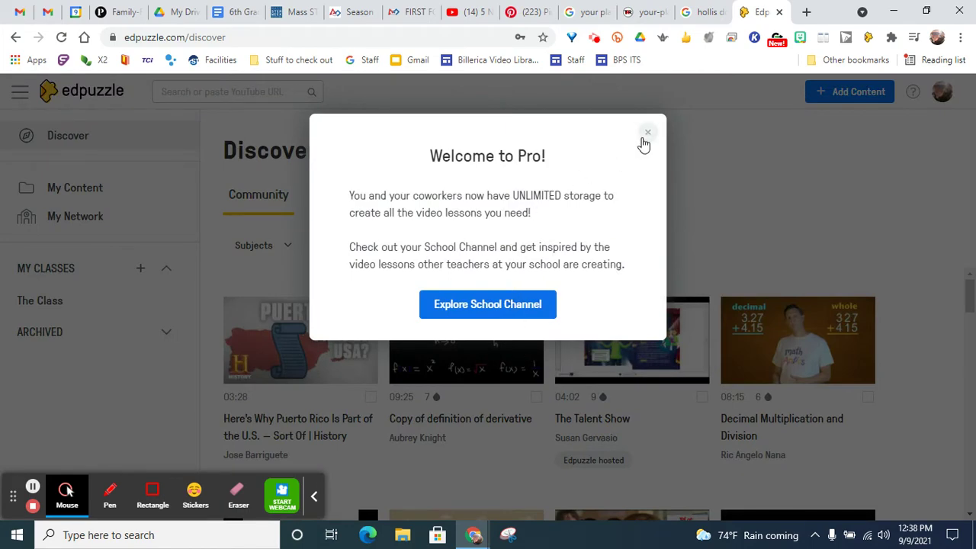
click(646, 134)
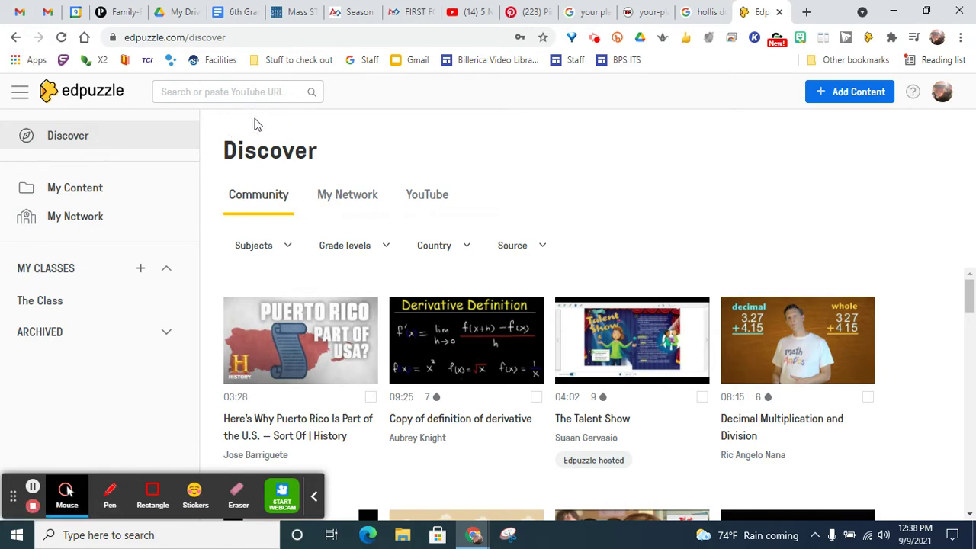
Search for buddhism and look through the community video results and the available source filter options
click(270, 92)
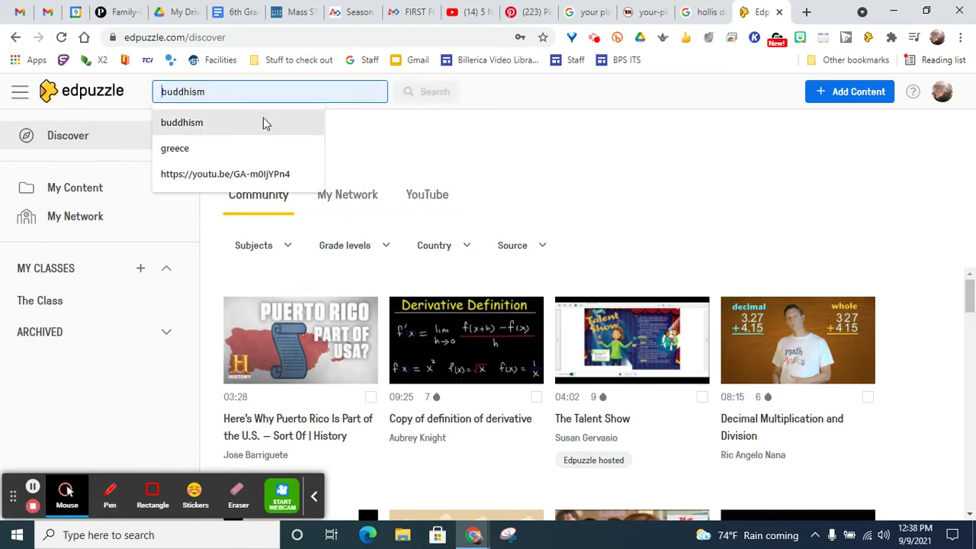
click(263, 122)
click(436, 92)
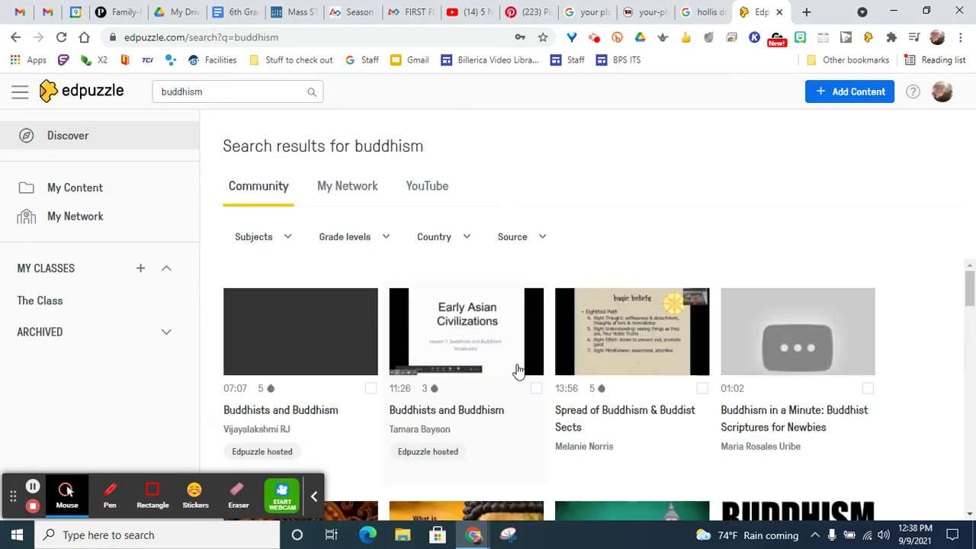
scroll(584, 420, down, 5)
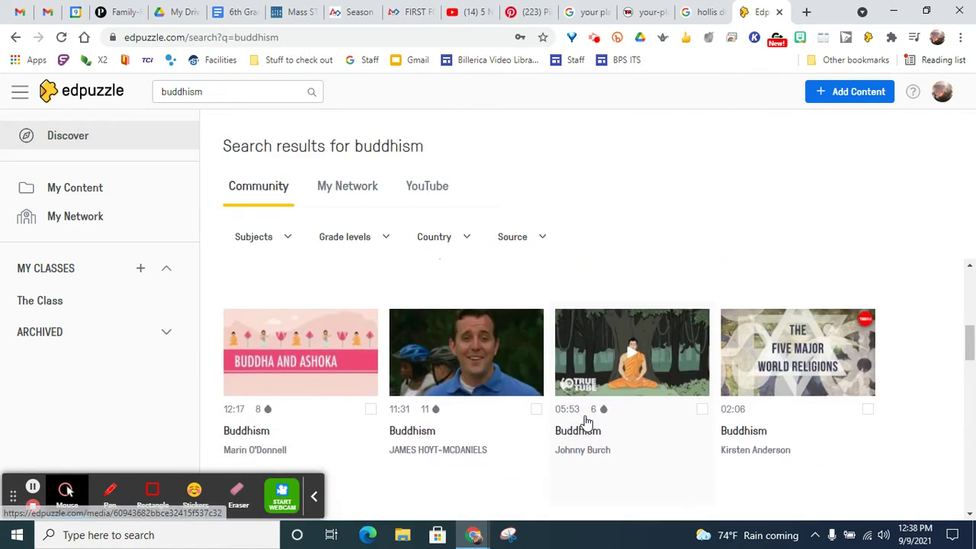
scroll(585, 421, down, 10)
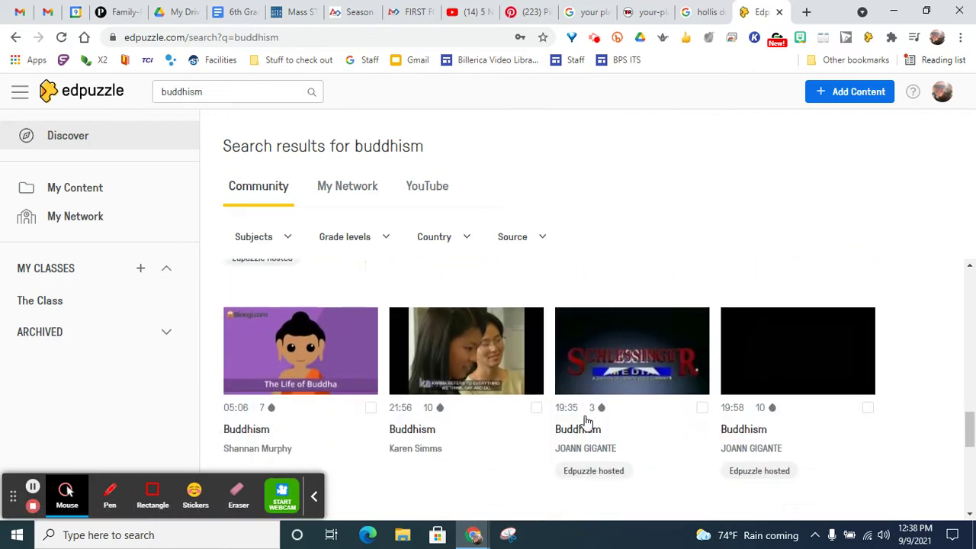
scroll(587, 422, down, 3)
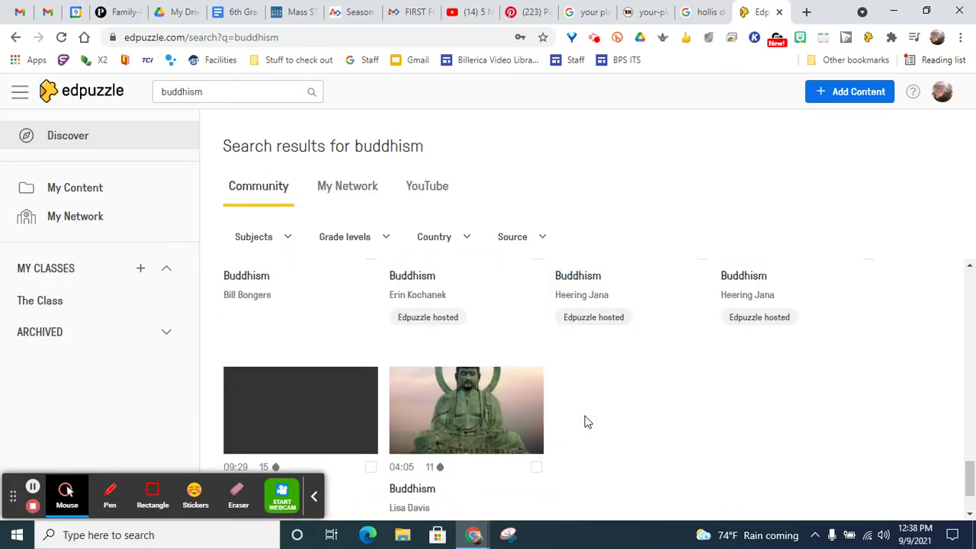
scroll(586, 422, down, 5)
scroll(587, 422, down, 5)
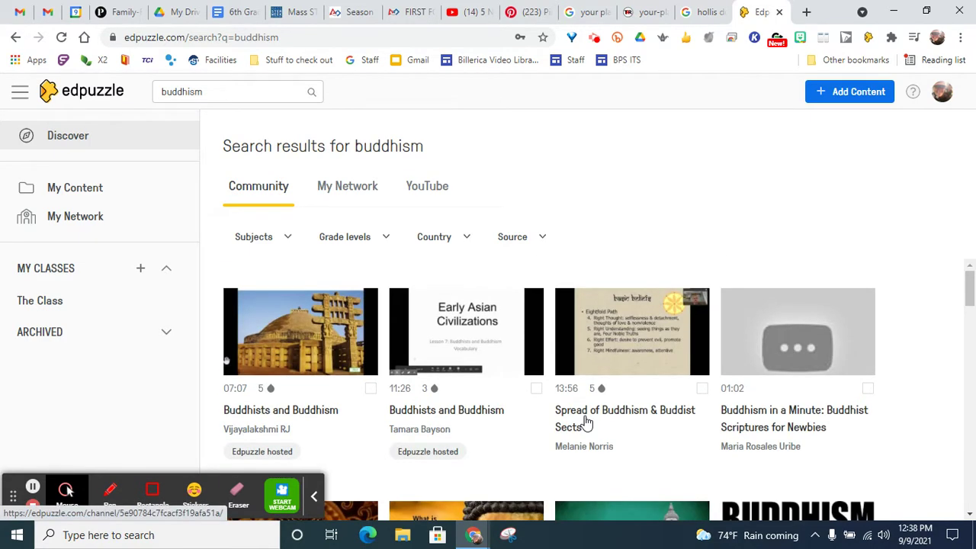
click(542, 238)
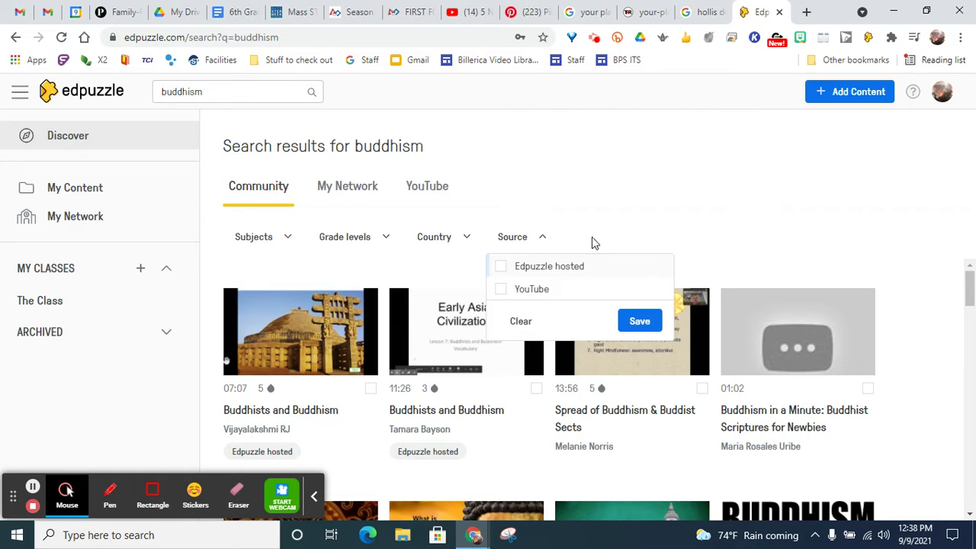
click(586, 162)
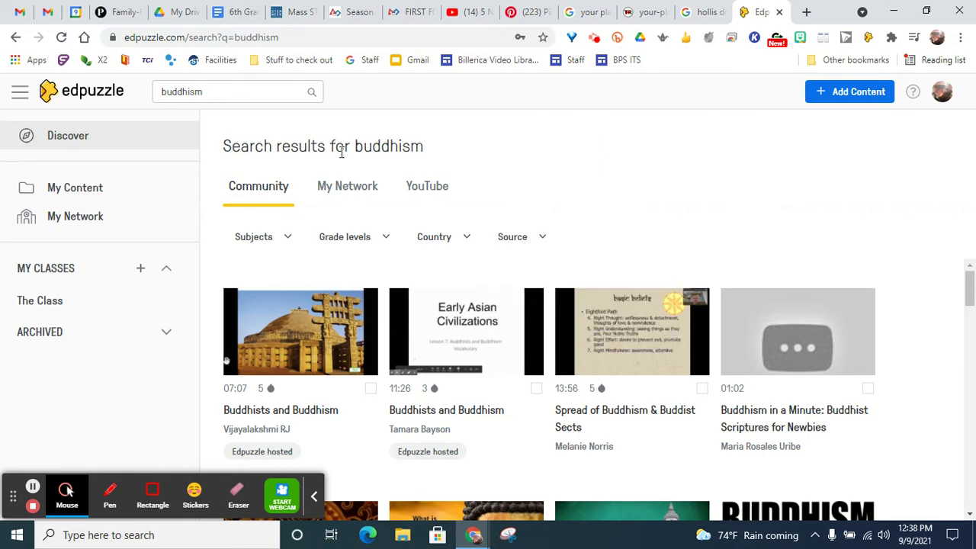
Look through the saved videos in My Content
click(107, 188)
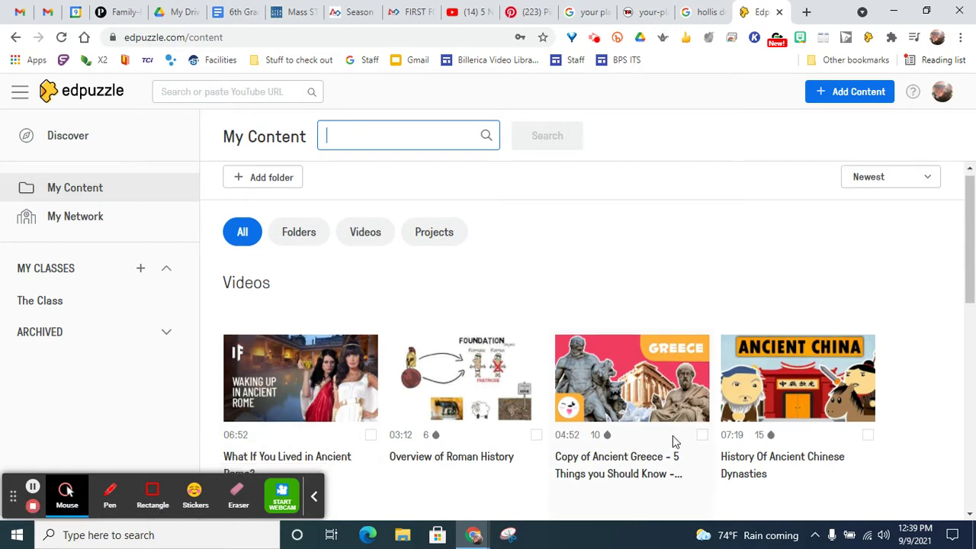
scroll(674, 441, down, 8)
scroll(674, 441, up, 8)
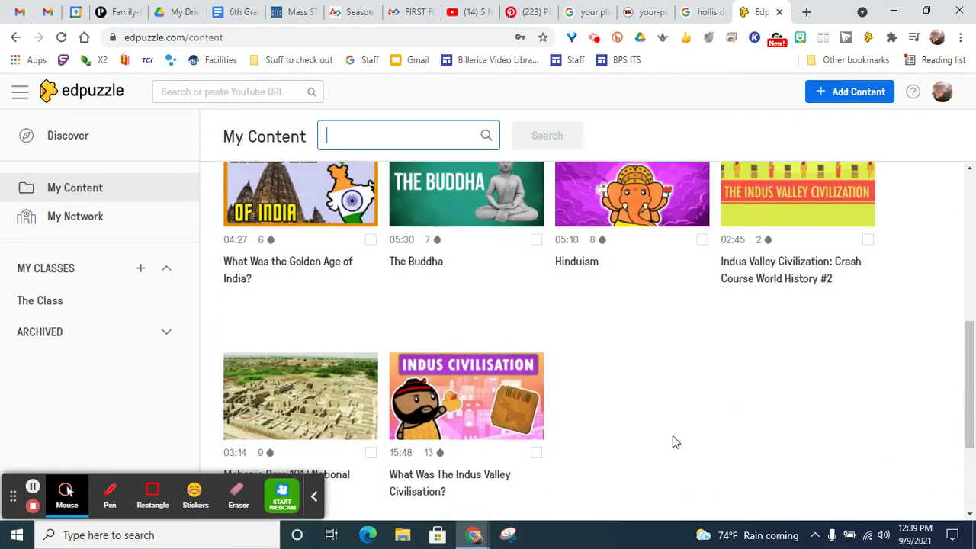
Open Marshall Middle School in My Network and look through its list of teachers
click(91, 226)
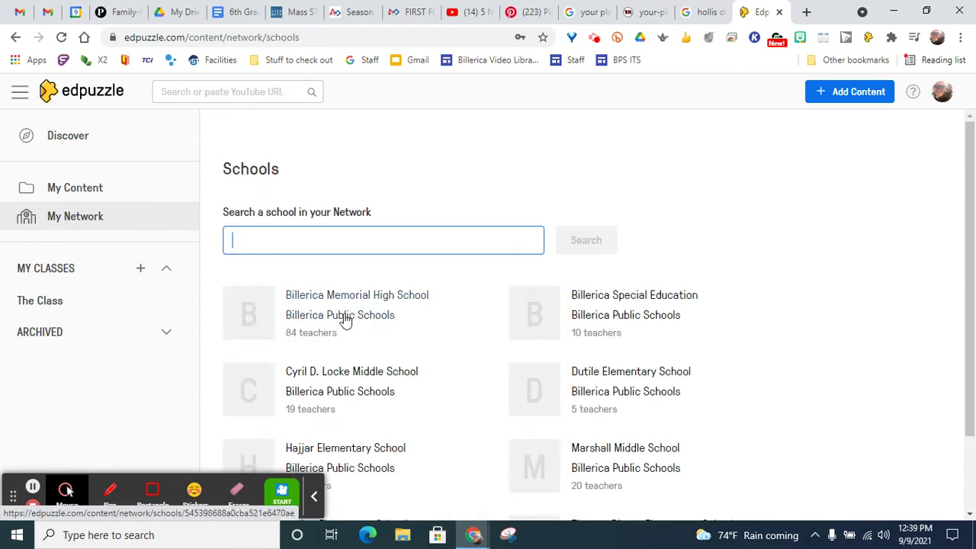
scroll(829, 426, down, 2)
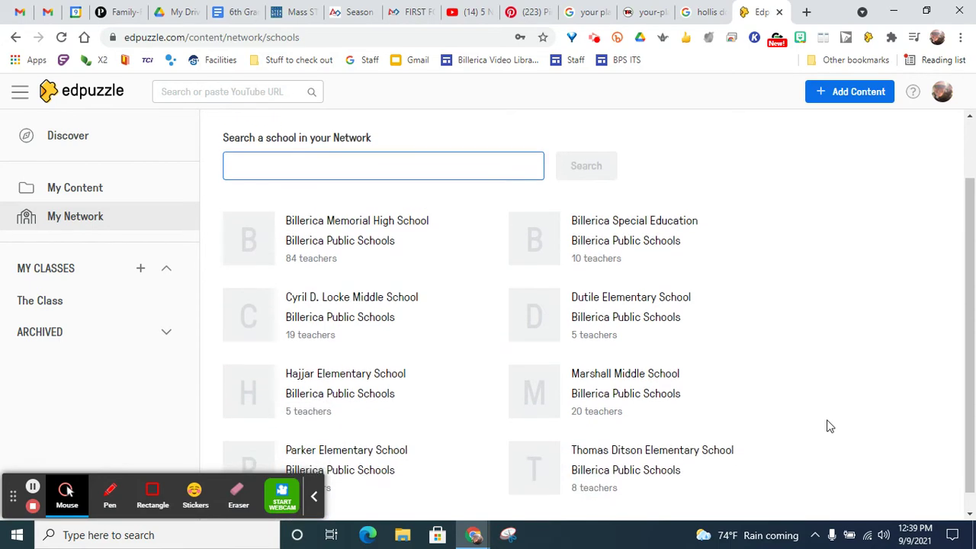
click(603, 369)
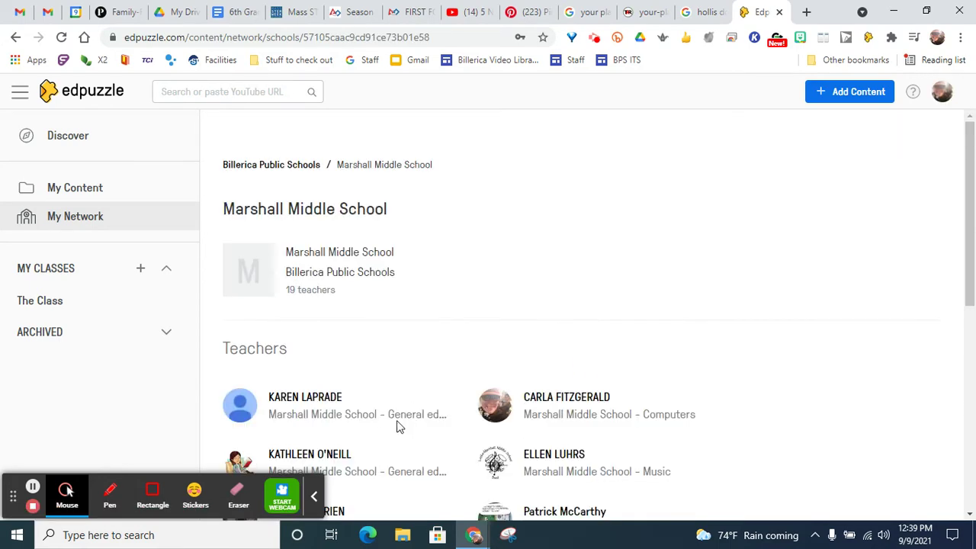
scroll(504, 433, down, 1)
scroll(505, 433, down, 2)
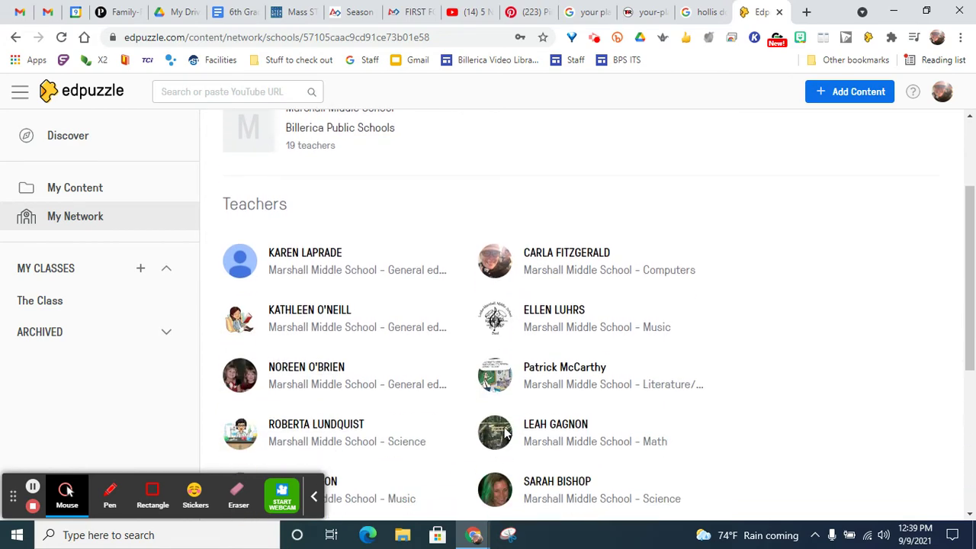
Open the Marshall Middle School computers teacher's channel and look through the shared videos
click(587, 271)
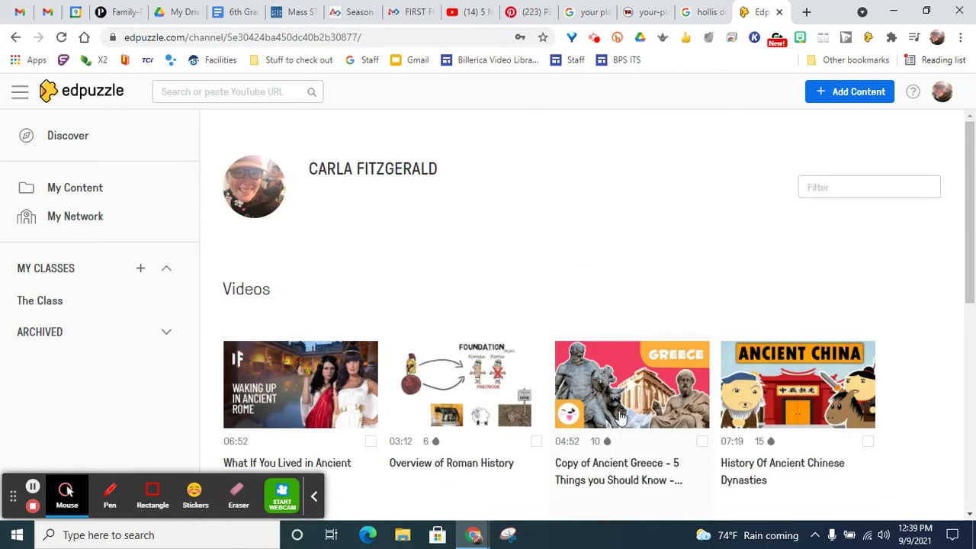
scroll(602, 343, down, 5)
scroll(620, 417, down, 1)
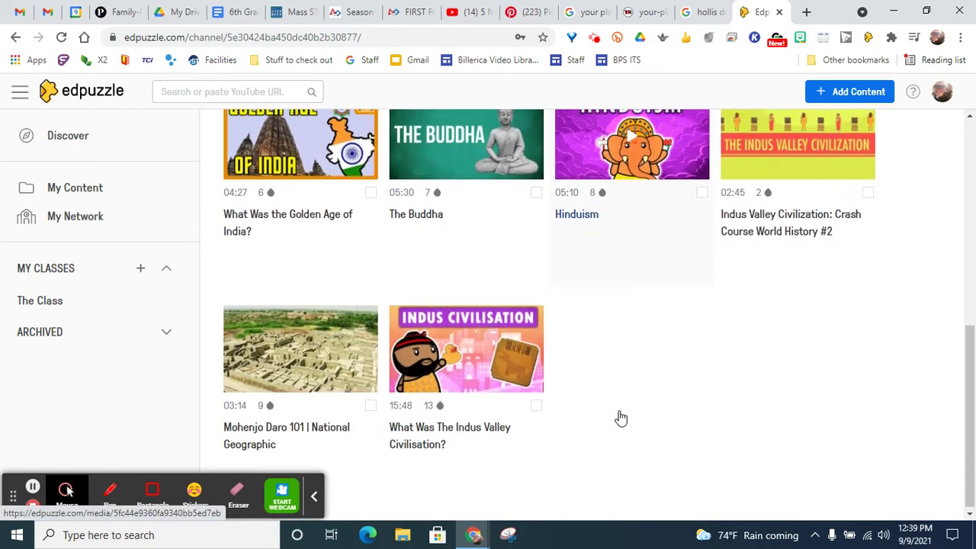
scroll(621, 417, up, 6)
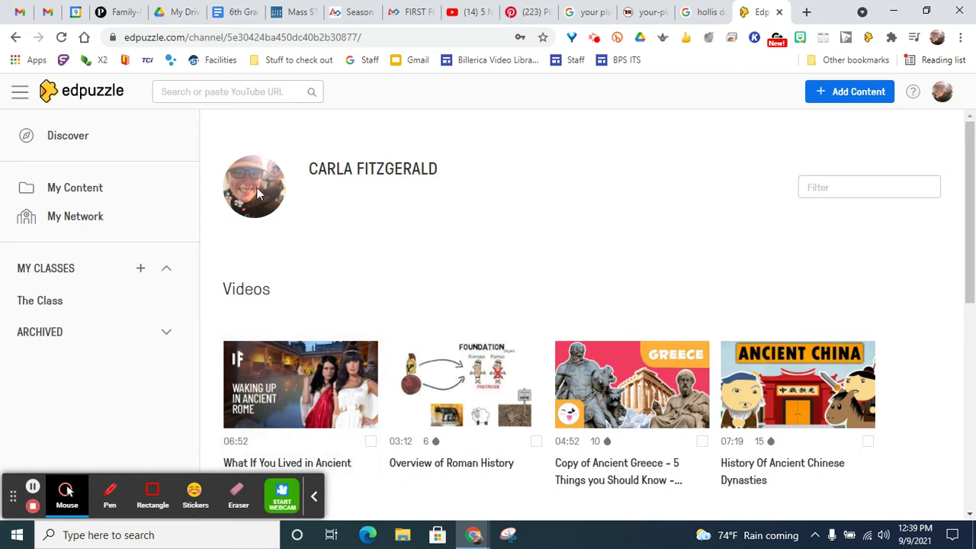
View the options for adding a new class without creating one, and expand the list of archived classes
click(141, 271)
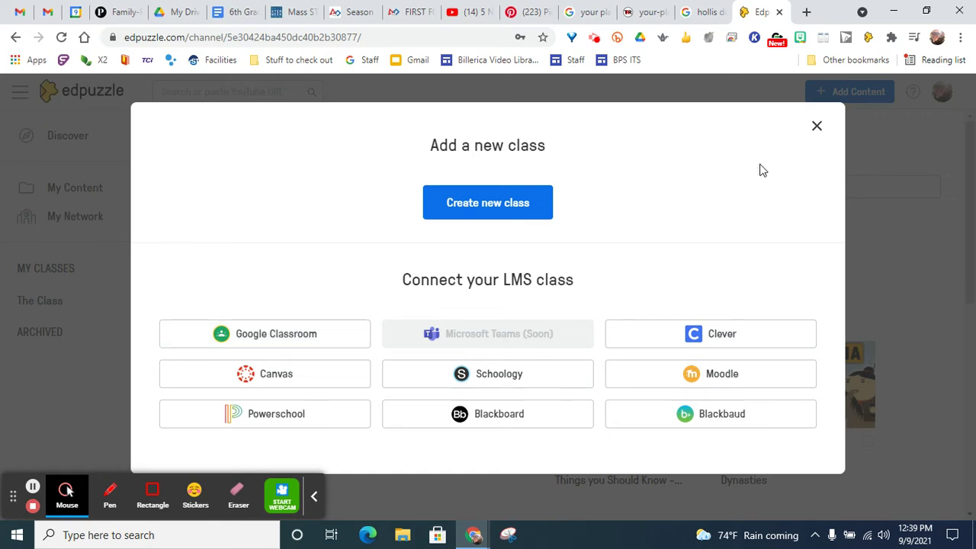
click(822, 134)
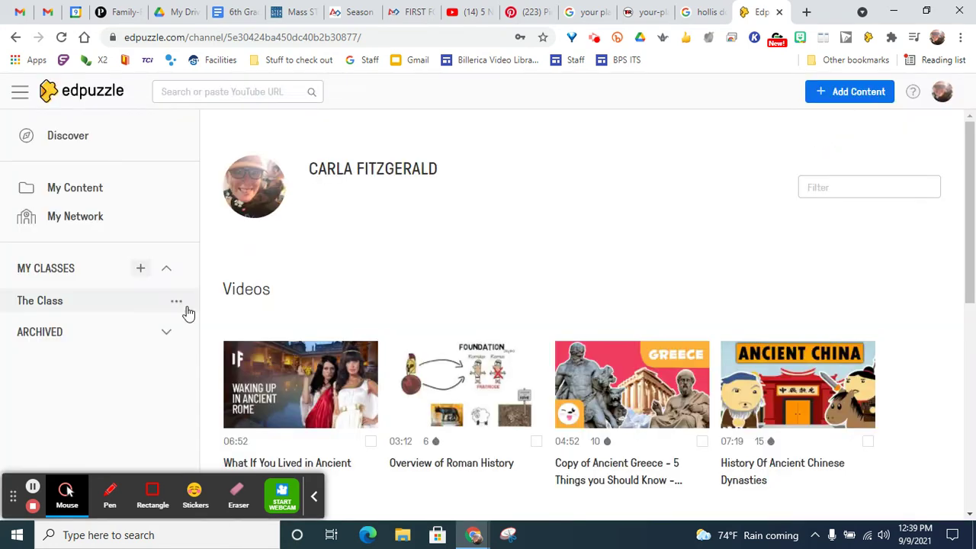
click(164, 339)
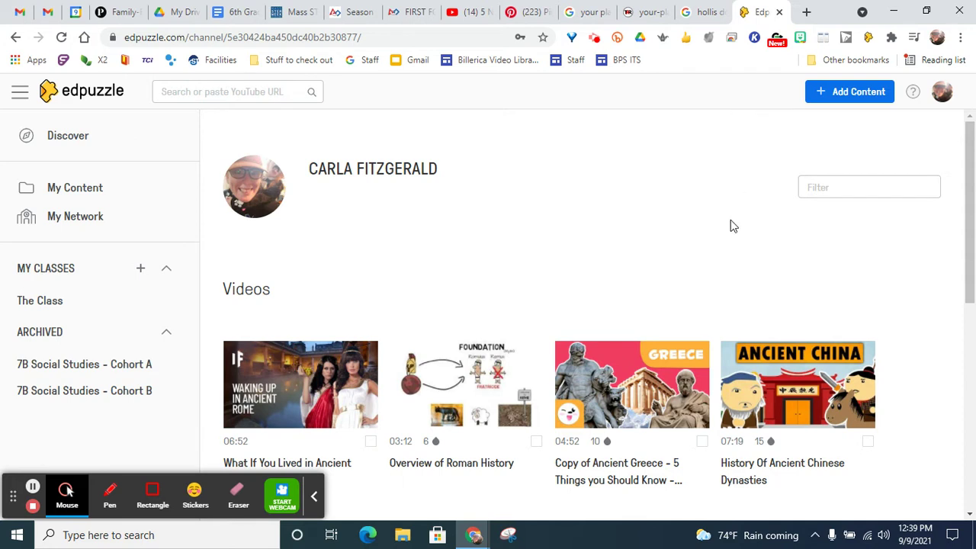
Allow the Edpuzzle screen recorder microphone and camera access, and try its Tab, Desktop and Camera only modes without recording
click(869, 41)
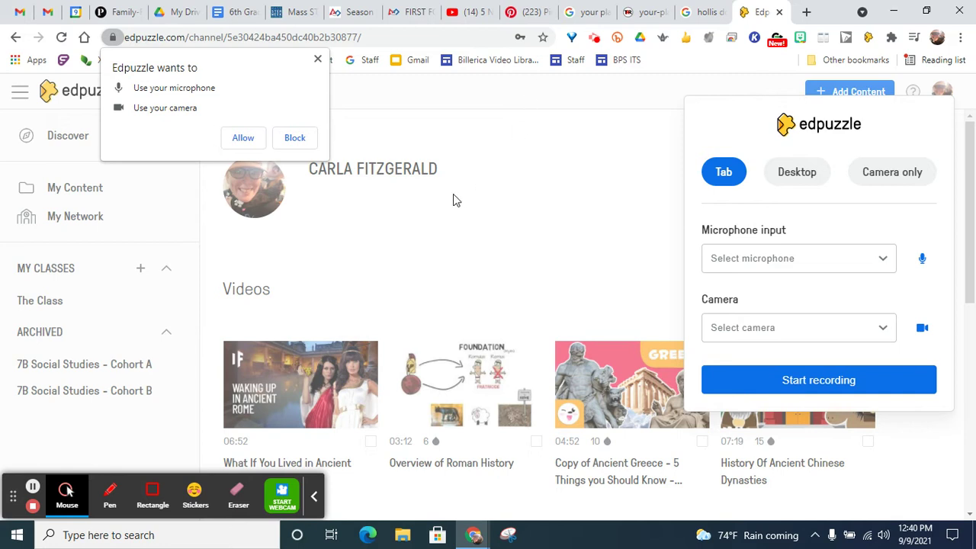
click(257, 139)
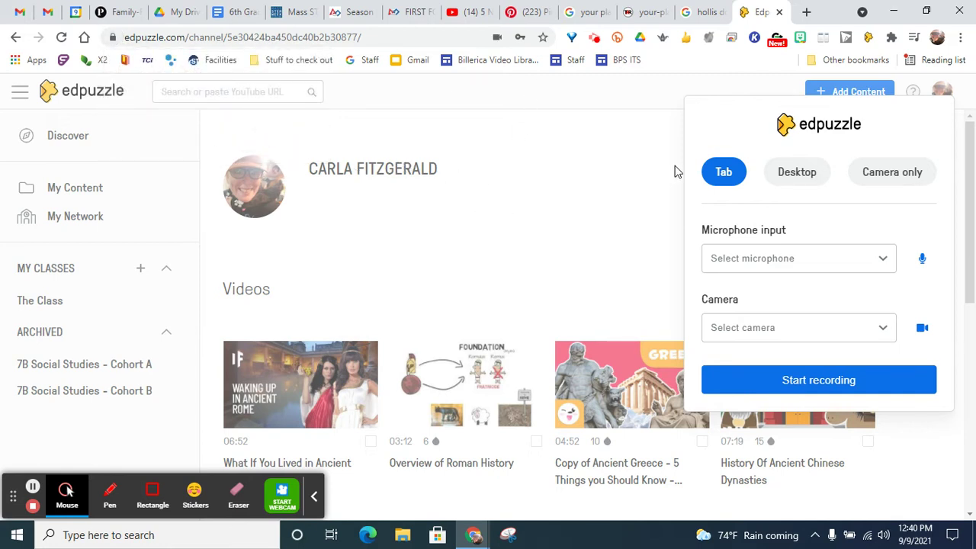
click(789, 180)
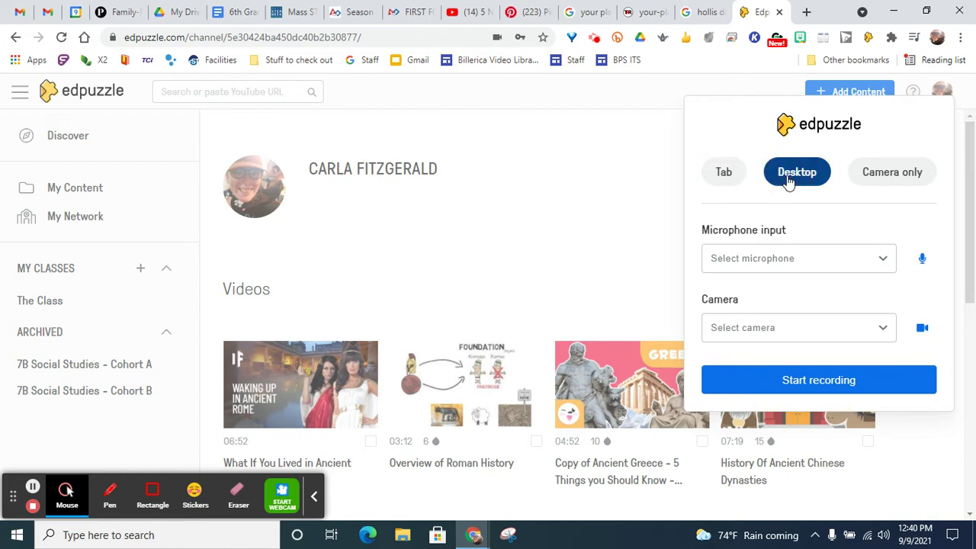
click(861, 171)
click(726, 170)
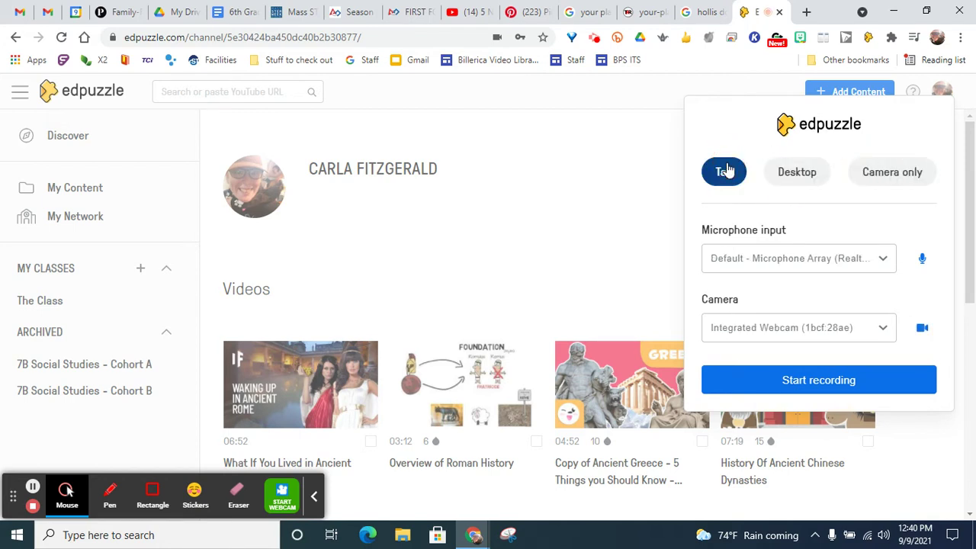
click(802, 171)
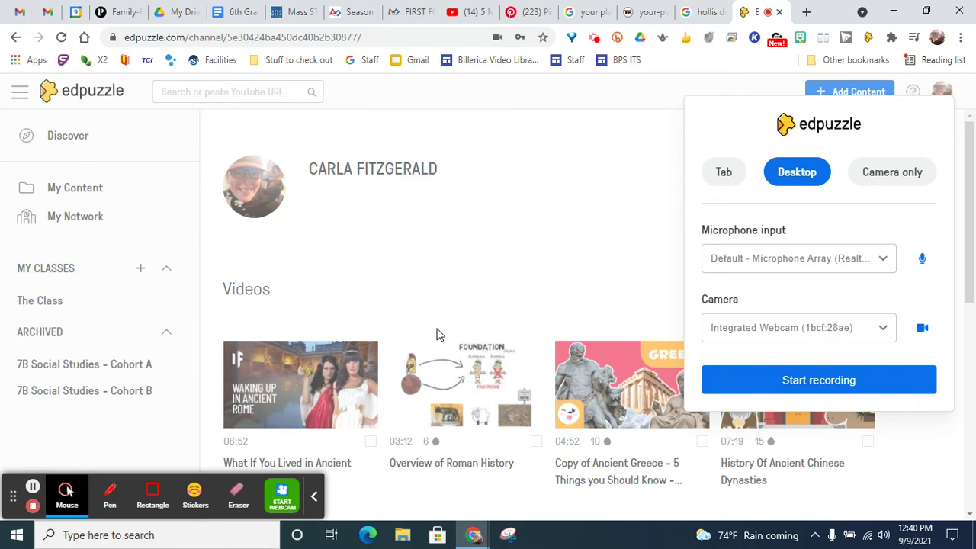
click(557, 214)
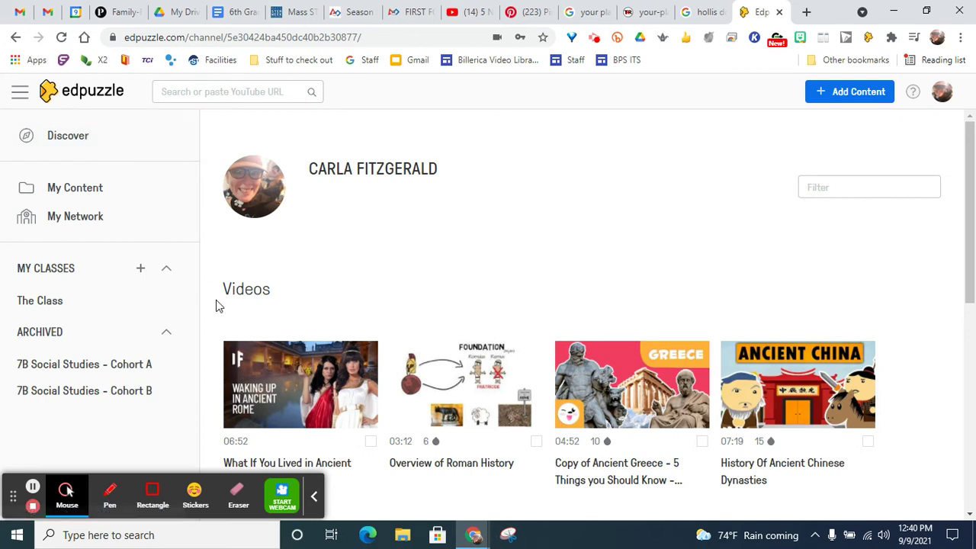
Search for bugs and open the preview of the 03:23 community video "Bugs! Bugs! Bugs!"
click(222, 92)
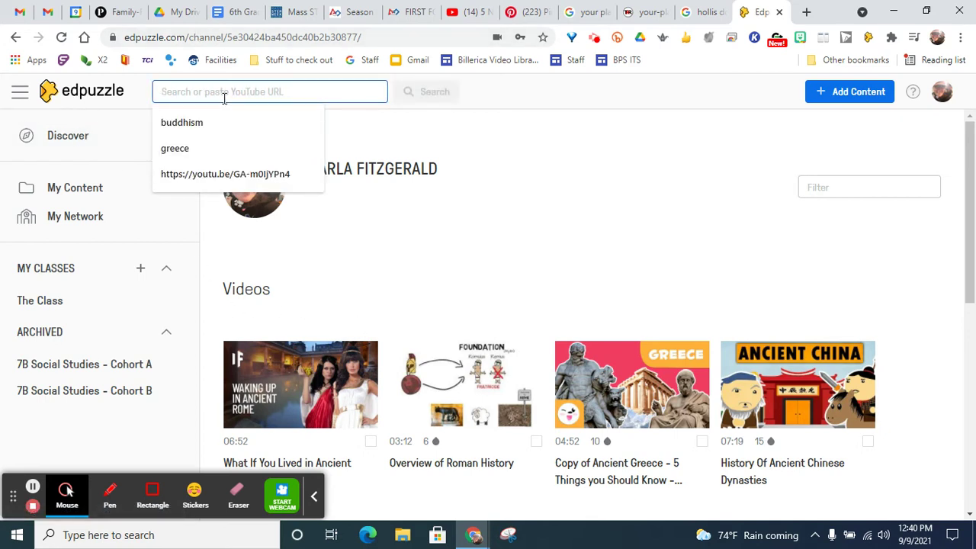
text(bugs)
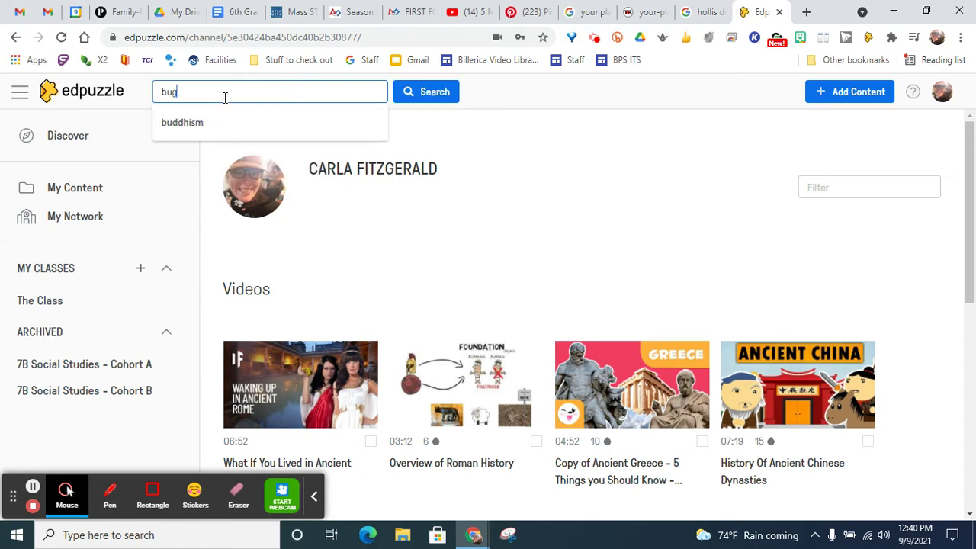
key(Return)
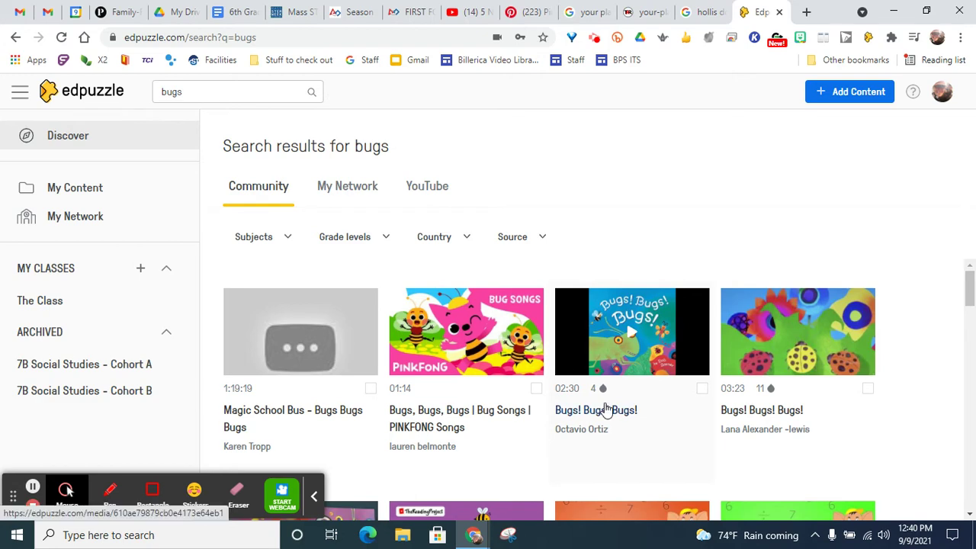
scroll(606, 409, down, 2)
scroll(606, 409, down, 1)
scroll(616, 407, up, 3)
click(814, 356)
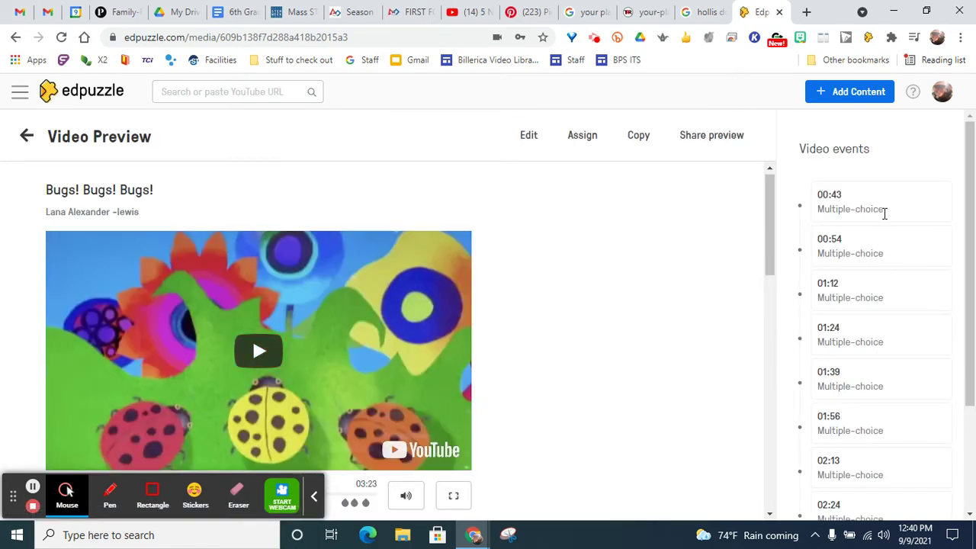
Examine the list of video events and the other available versions of the "Bugs! Bugs! Bugs!" video
scroll(904, 455, down, 2)
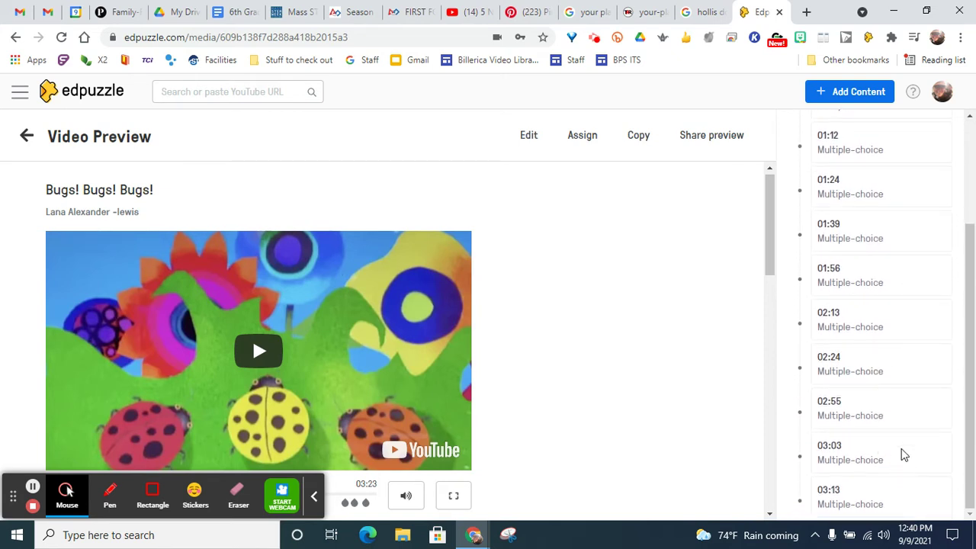
click(879, 369)
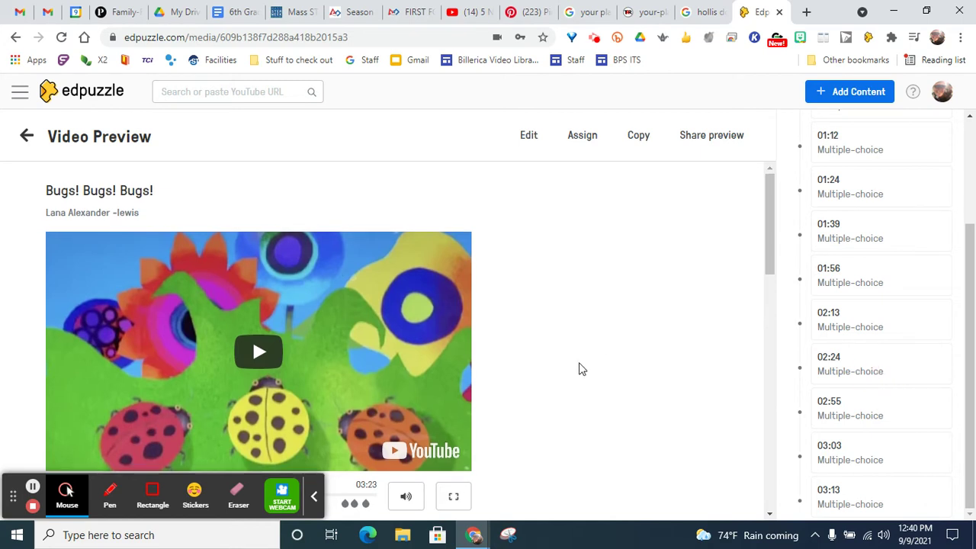
scroll(580, 368, down, 3)
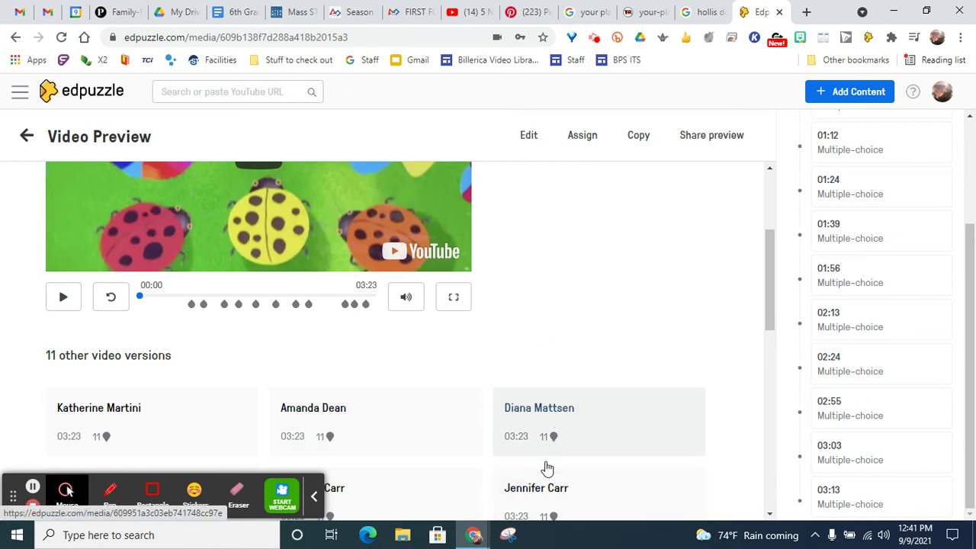
scroll(560, 506, down, 4)
scroll(561, 505, up, 6)
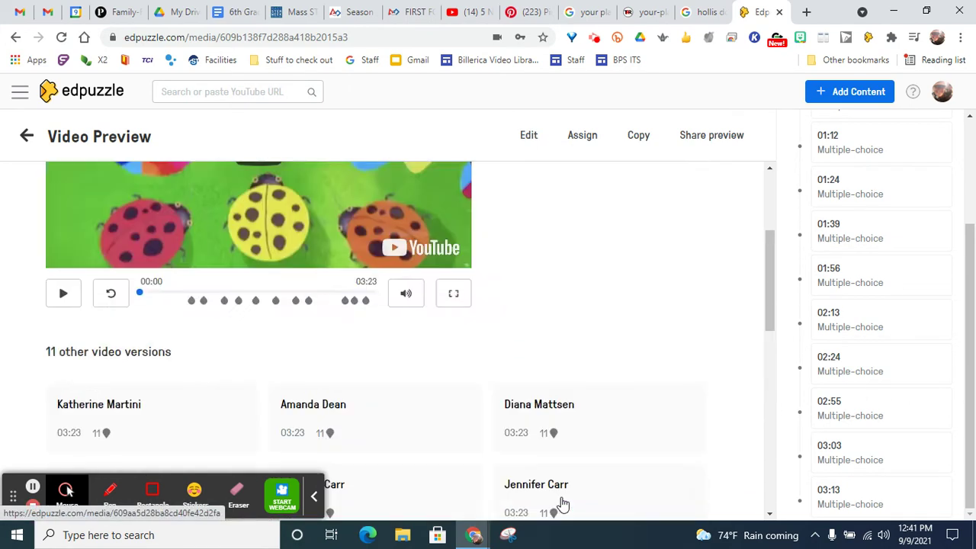
Open the "Bugs! Bugs! Bugs!" video for editing, view its Cut, Voiceover and Questions tools, and finish without changes
click(535, 140)
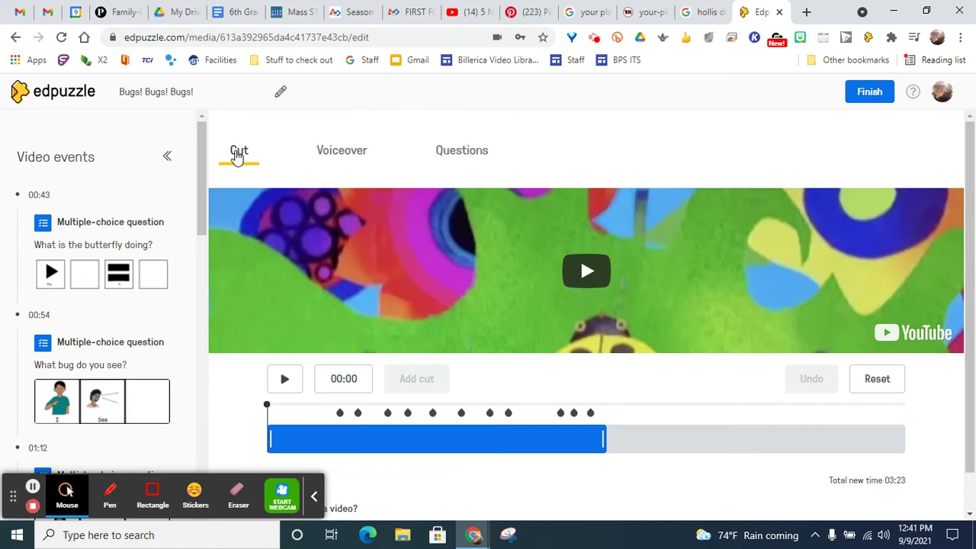
click(345, 155)
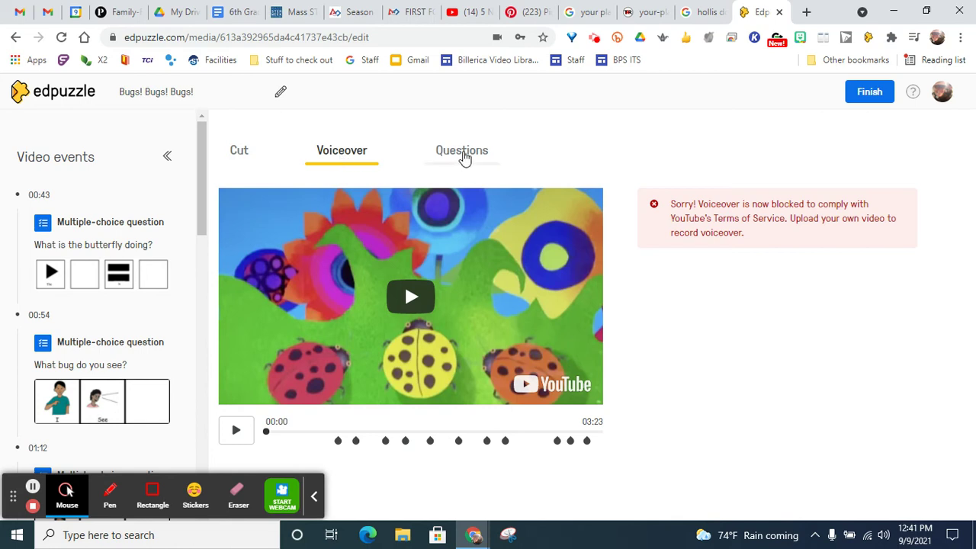
click(462, 155)
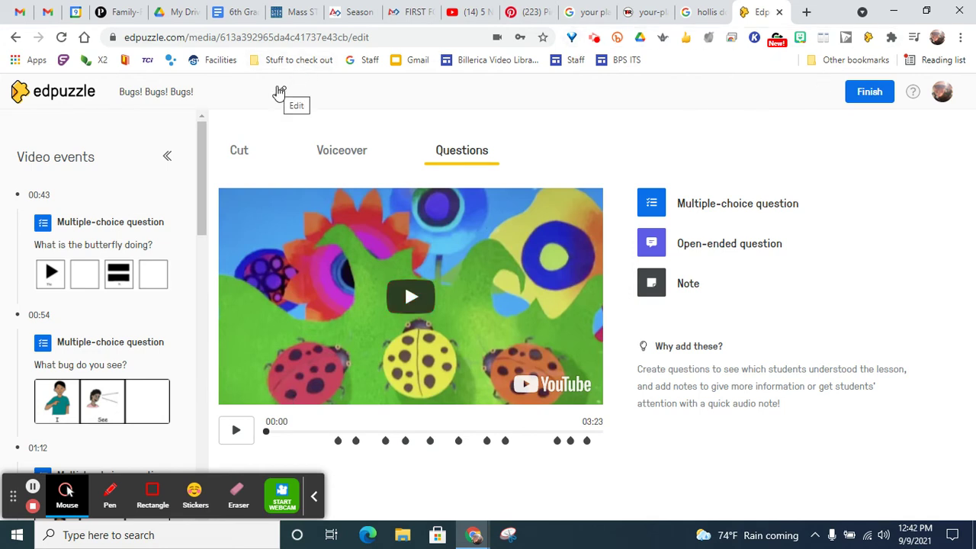
click(879, 93)
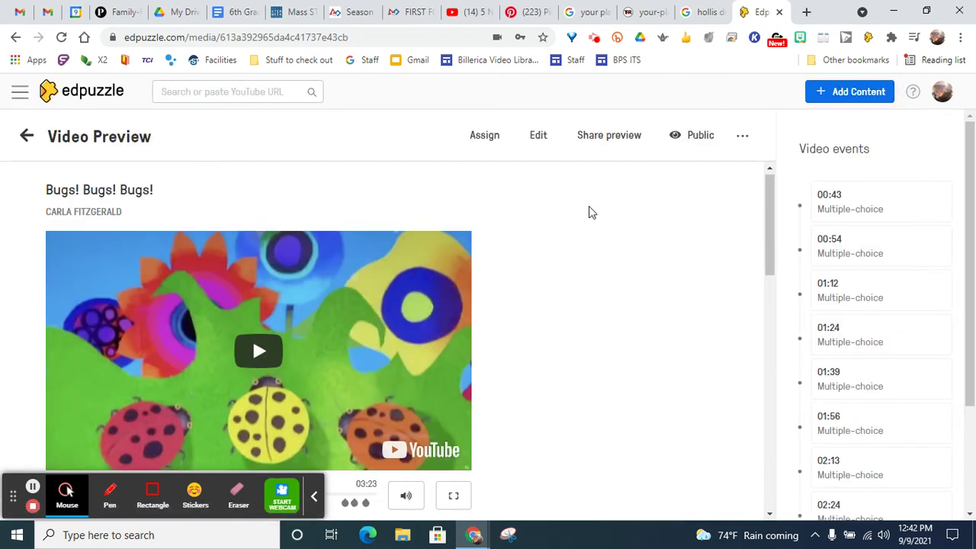
Assign the "Bugs! Bugs! Bugs!" video to all of The Class without a due date and with closed captions turned on
click(489, 140)
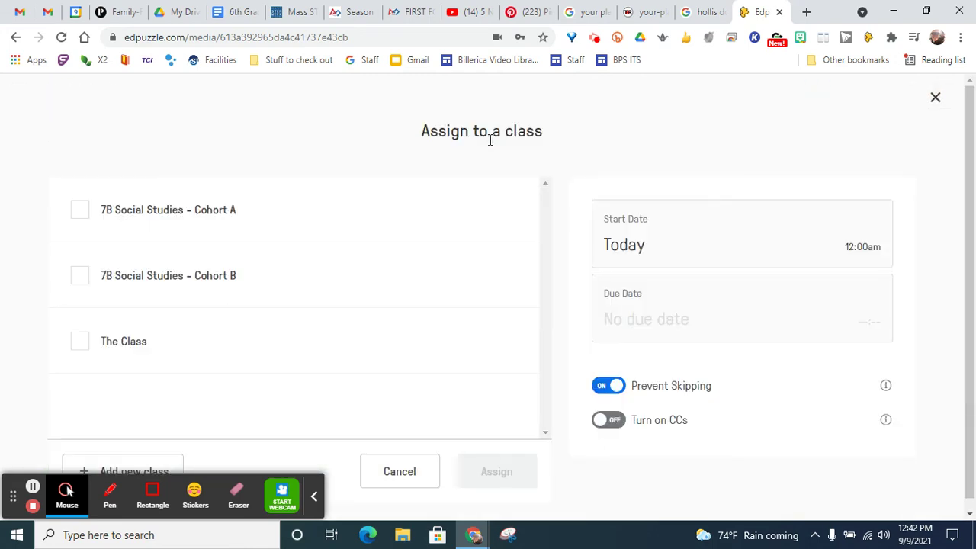
click(231, 341)
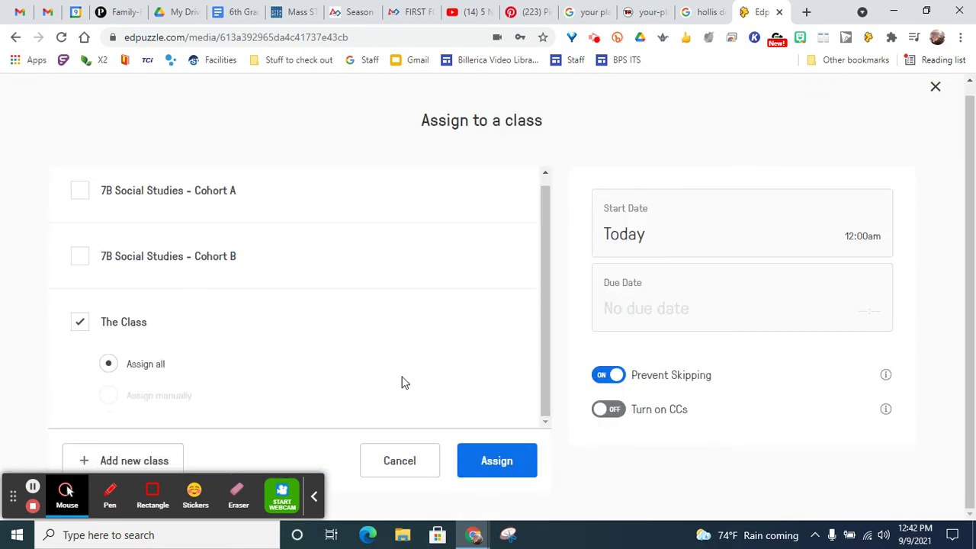
click(780, 307)
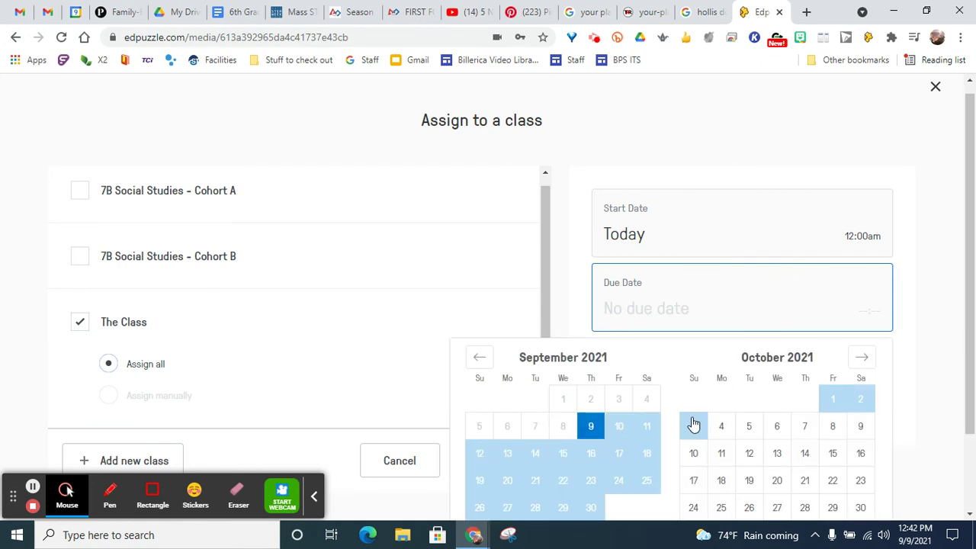
scroll(694, 425, down, 2)
click(365, 434)
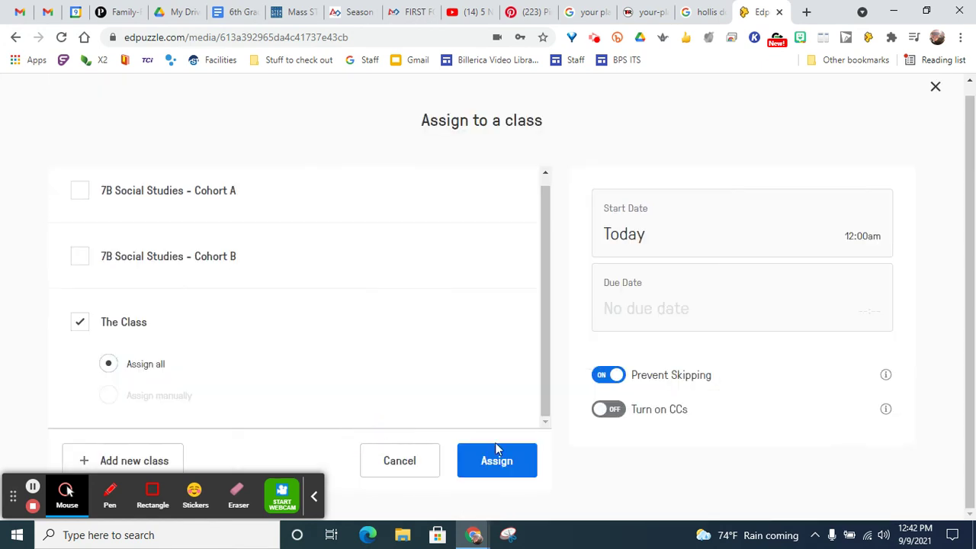
click(623, 411)
click(602, 410)
click(607, 409)
click(497, 464)
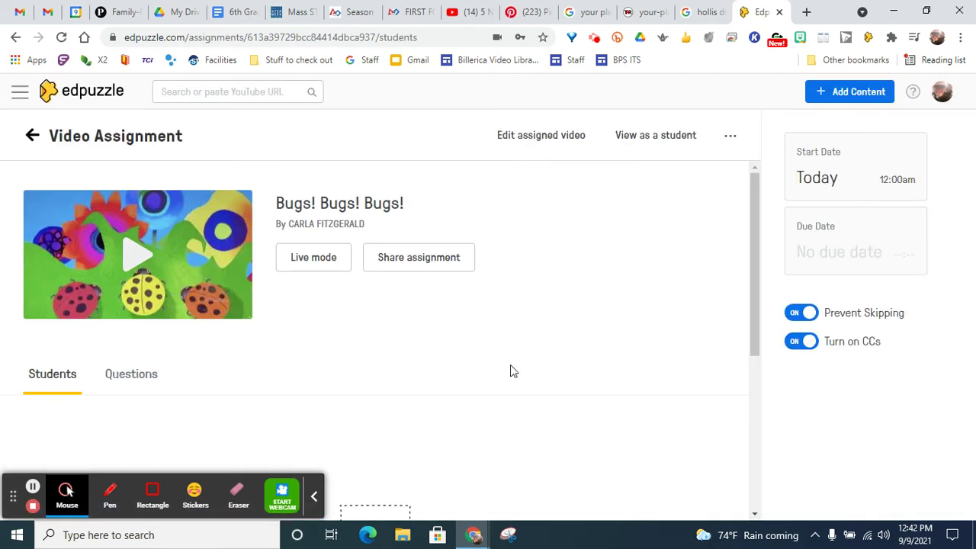
Look over the new video assignment and launch Live Mode for The Class up to its waiting screen
scroll(510, 365, down, 4)
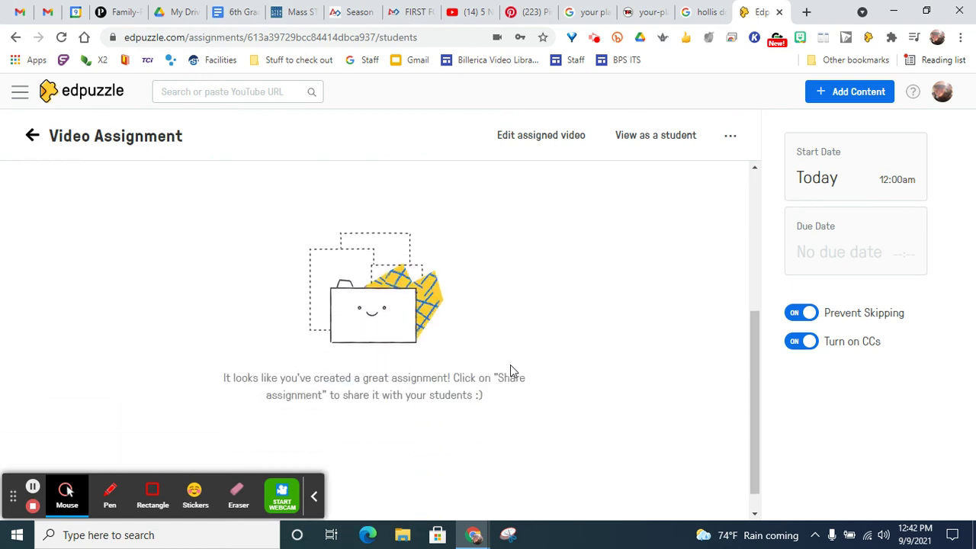
scroll(511, 368, up, 4)
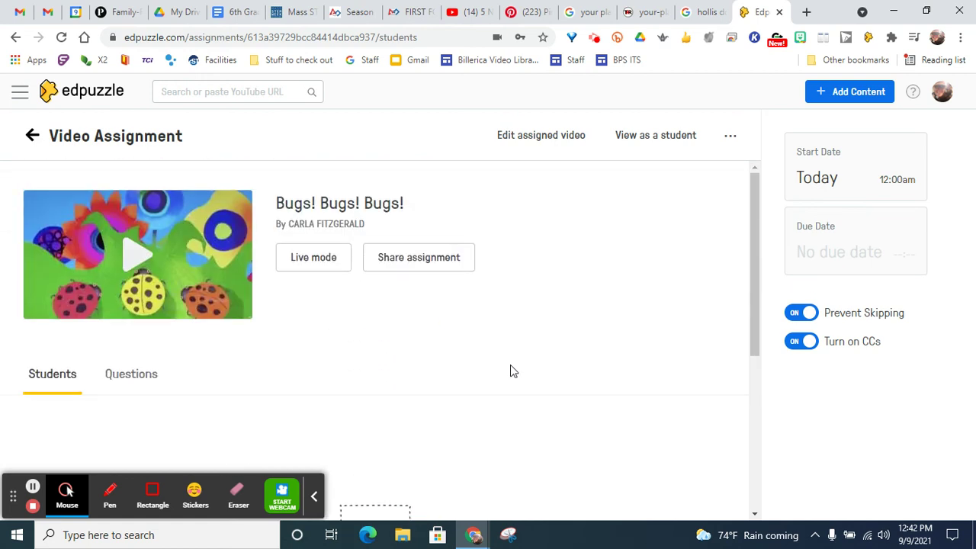
click(294, 269)
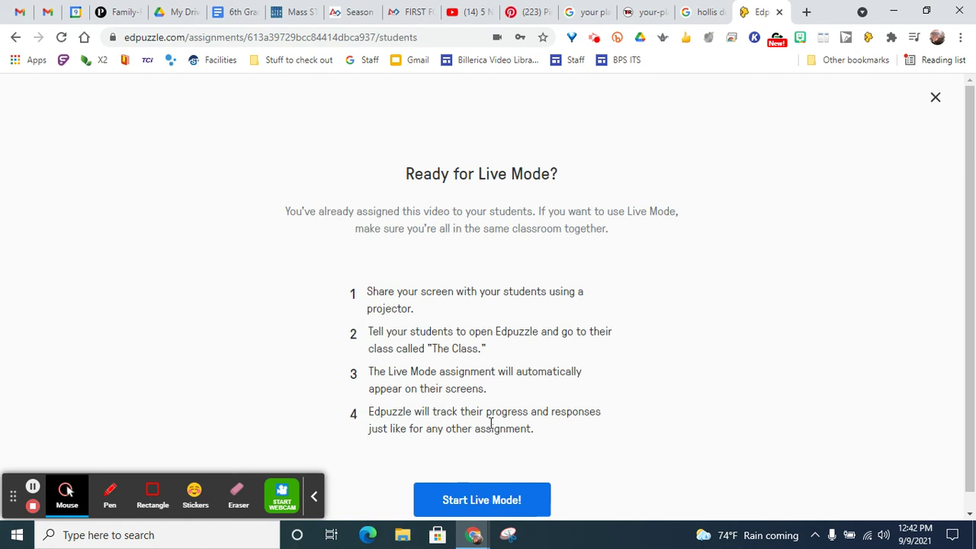
click(495, 496)
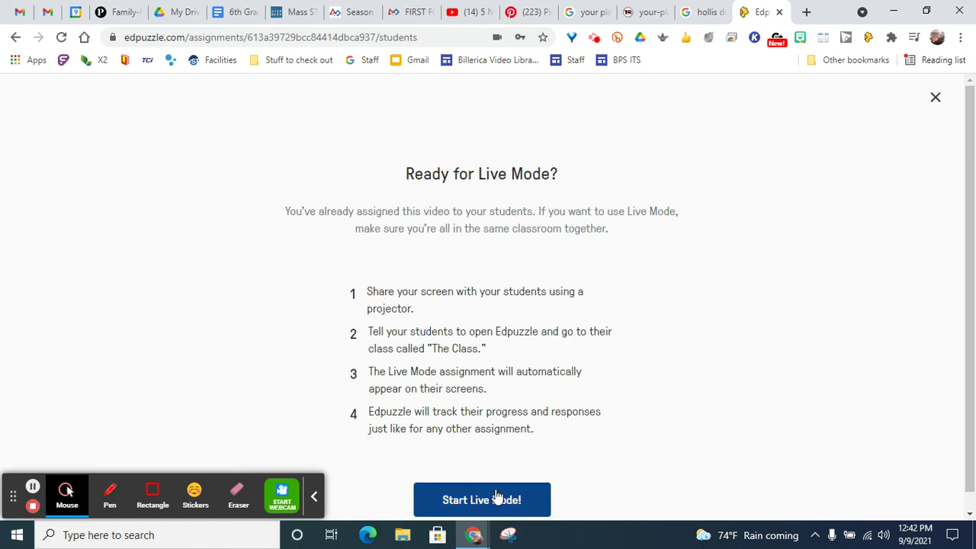
click(496, 497)
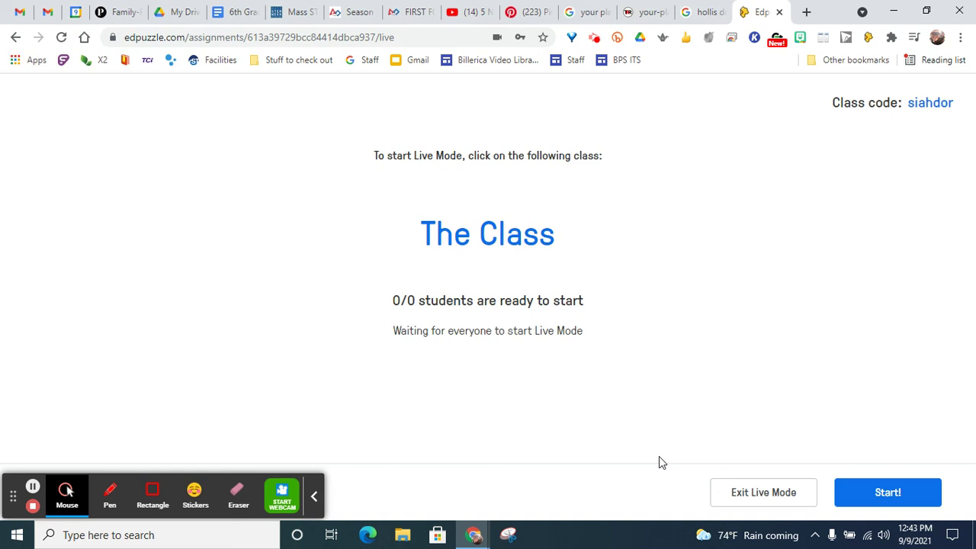
Exit Live Mode without starting the video and return to The Class
click(736, 497)
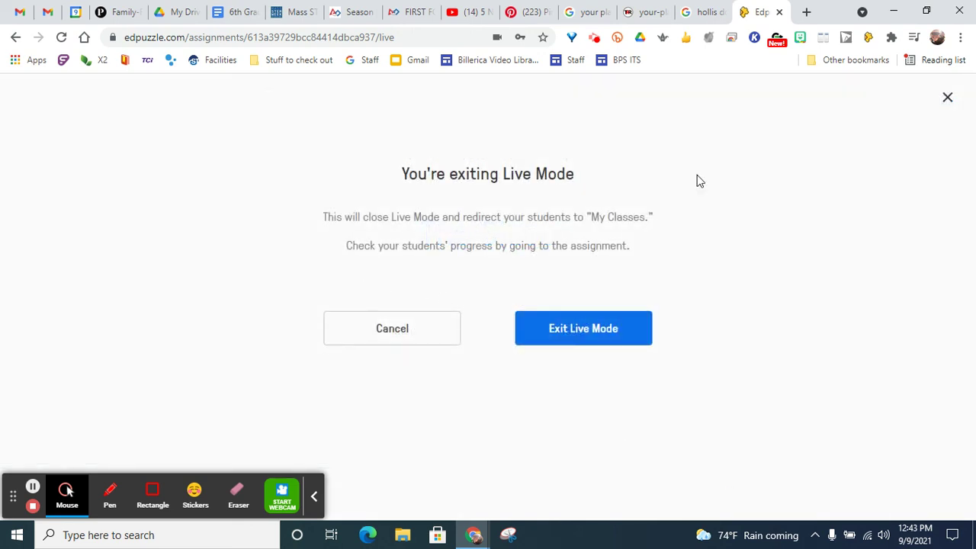
click(948, 105)
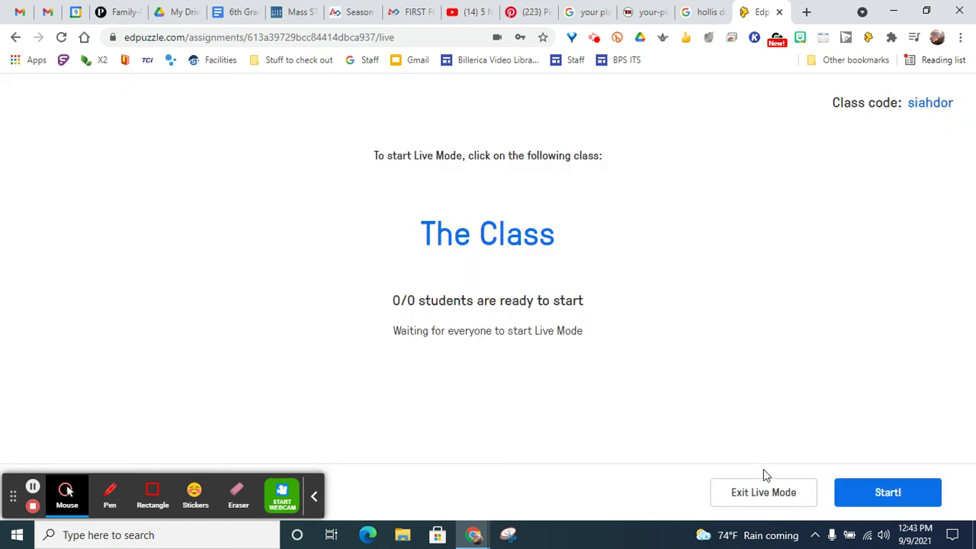
click(764, 490)
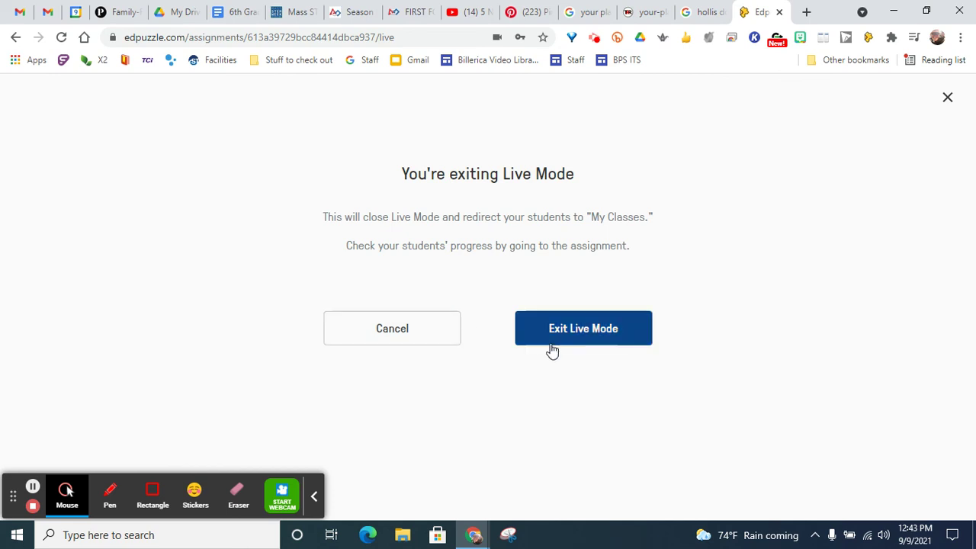
click(552, 350)
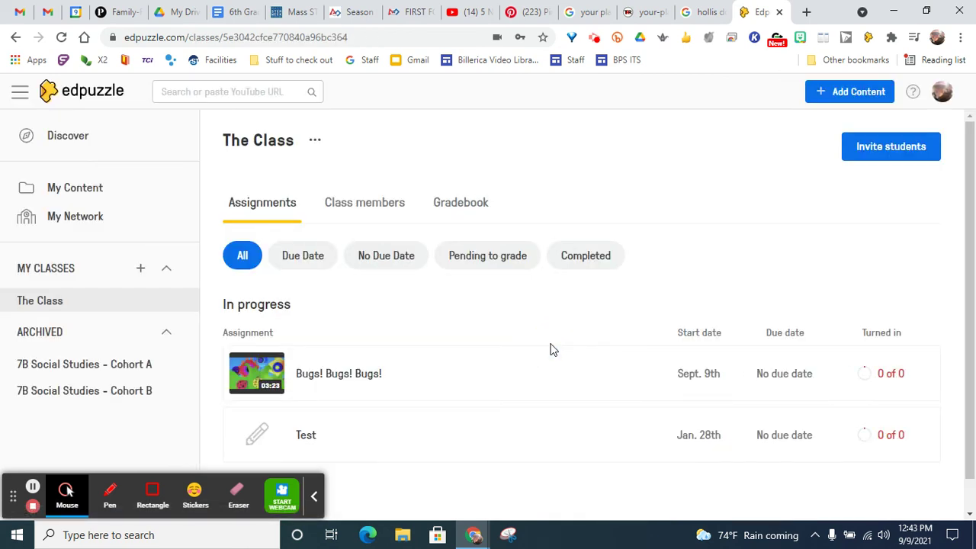